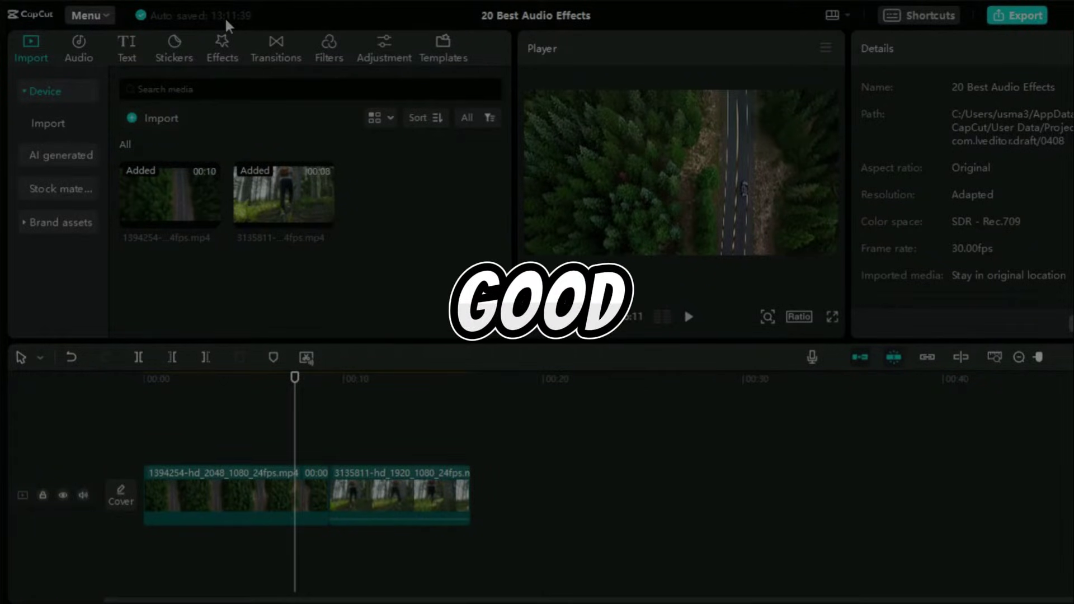
# Step: Browse the Light Effect and Basic transition categories in the Transitions list
pyautogui.click(274, 53)
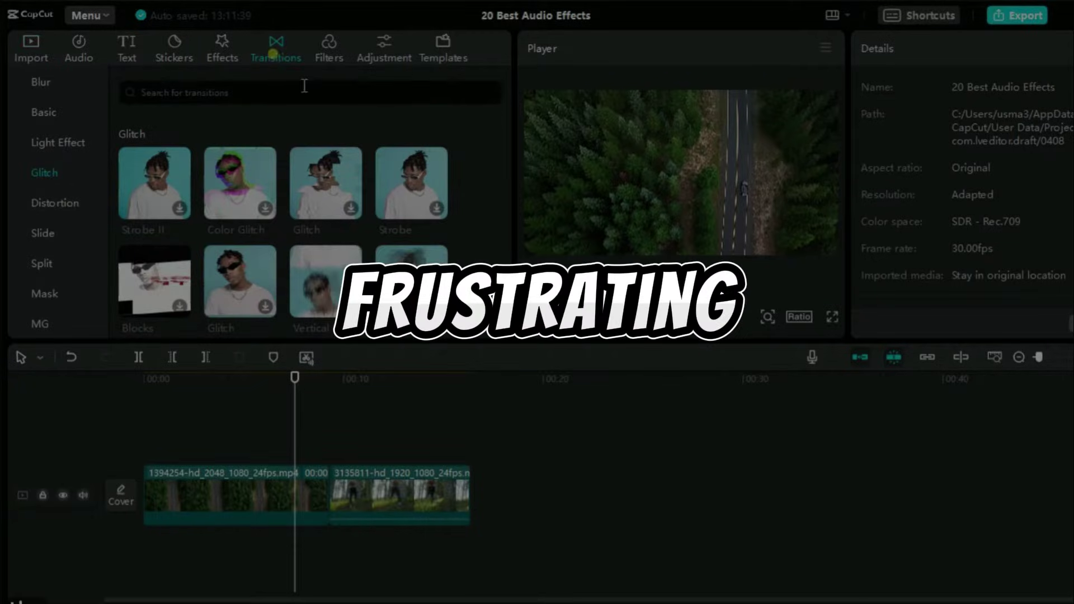
pyautogui.click(42, 139)
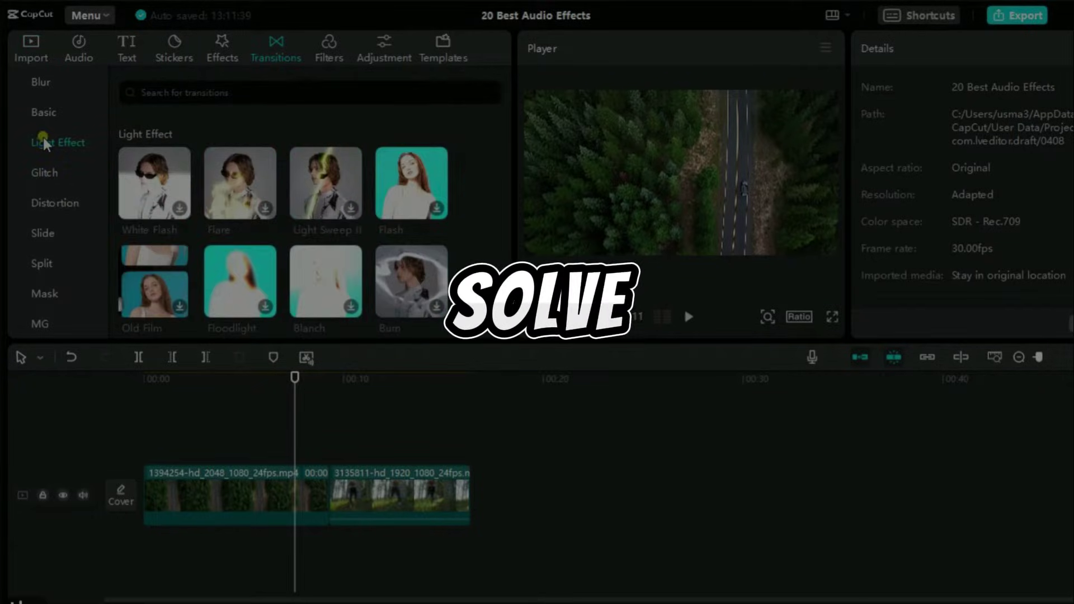
pyautogui.click(45, 114)
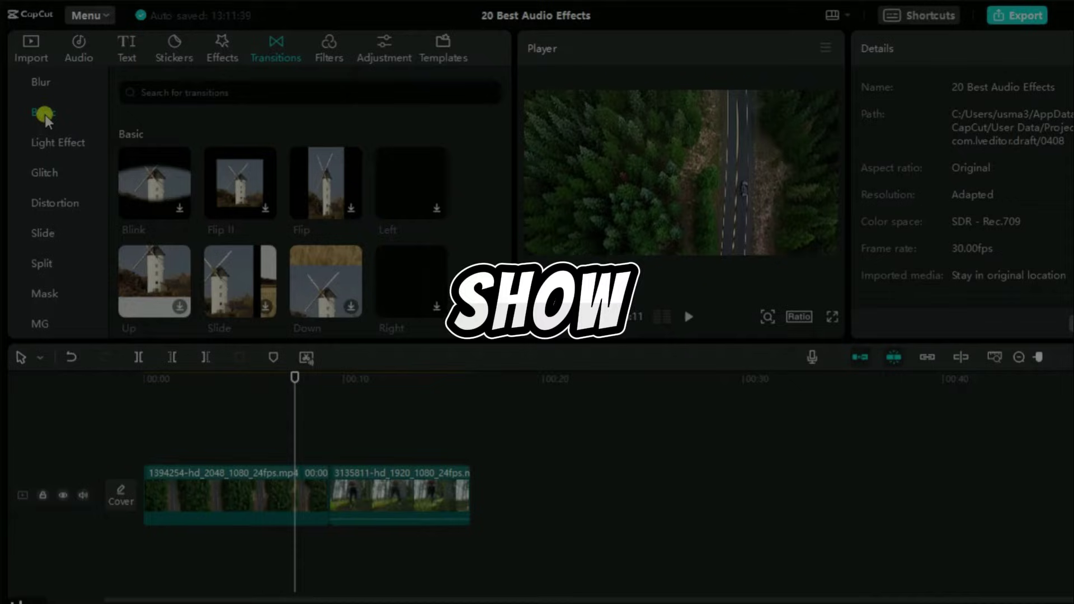
pyautogui.scroll(2, 46, 115)
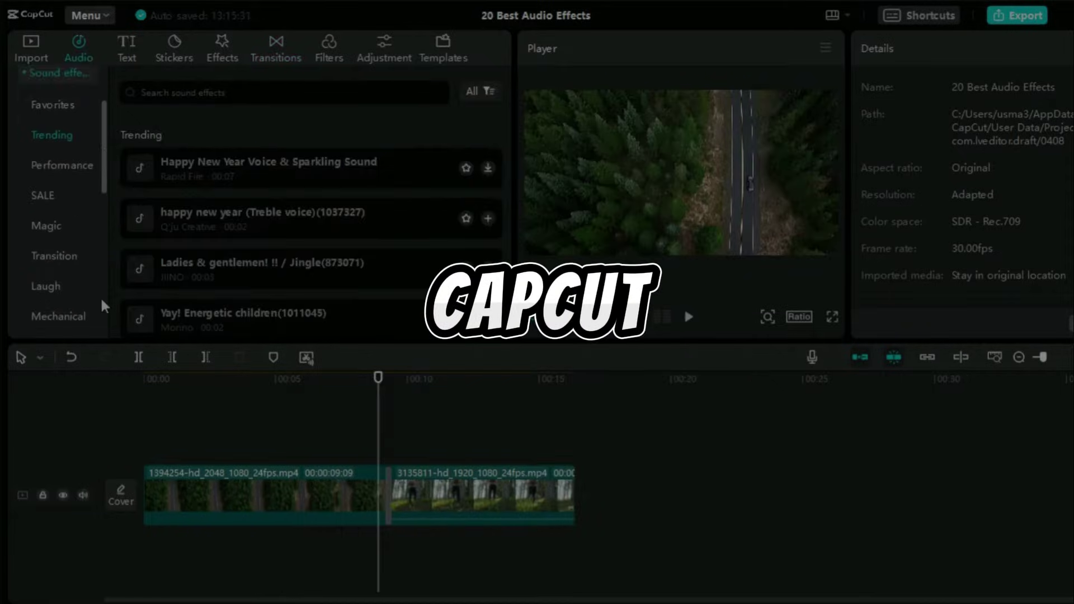
pyautogui.scroll(-3, 100, 296)
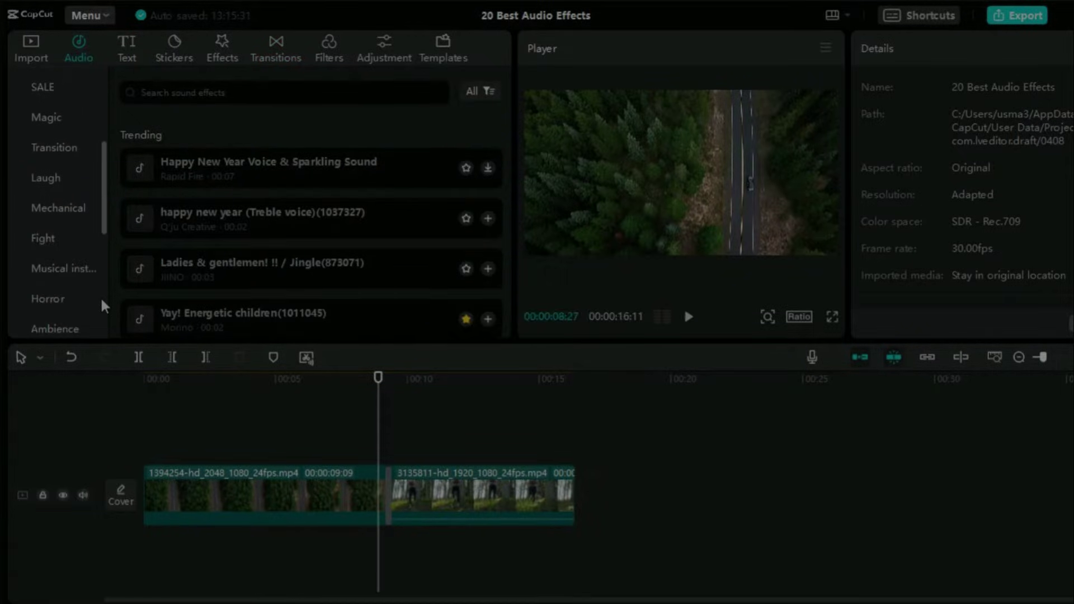
# Step: Scroll up in the empty 0602 project's panel
pyautogui.scroll(3, 99, 297)
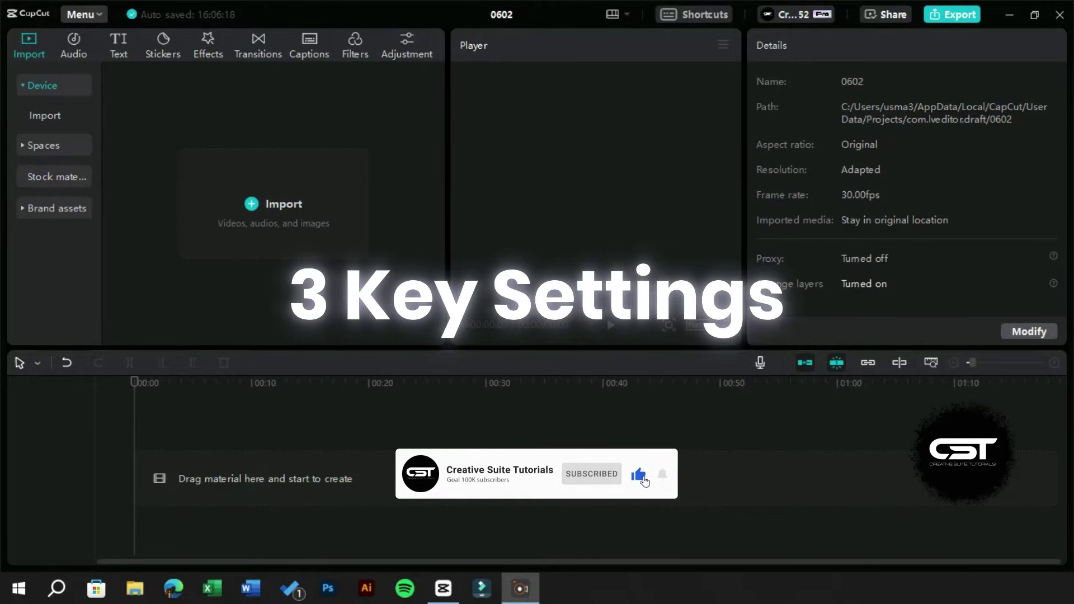
# Step: In Settings > Performance, enable hardware encoding, hardware decoding and GPU interface rendering, then save
pyautogui.click(87, 14)
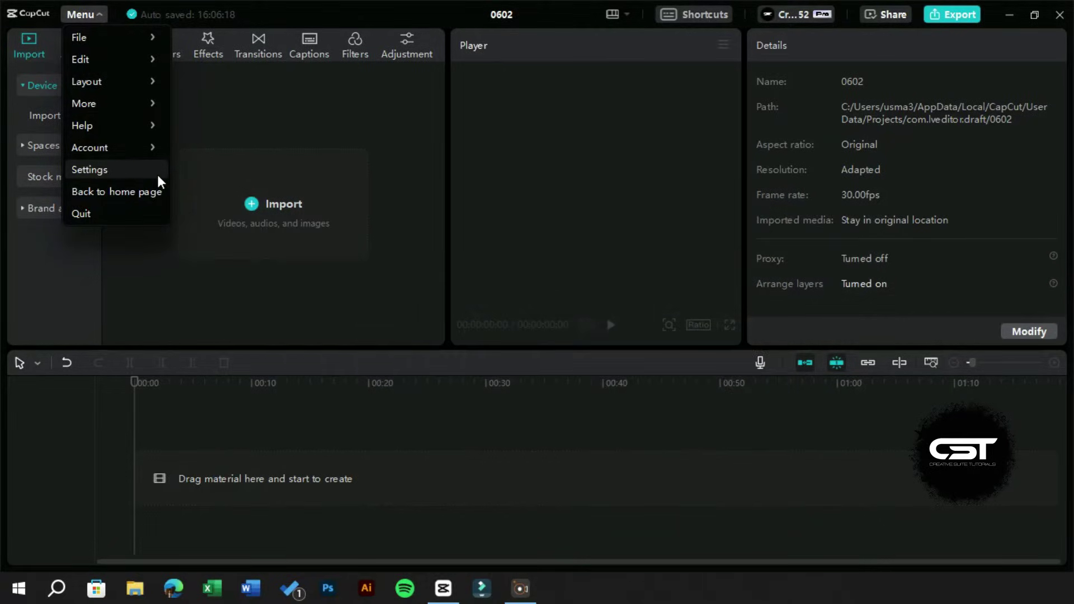
pyautogui.click(158, 175)
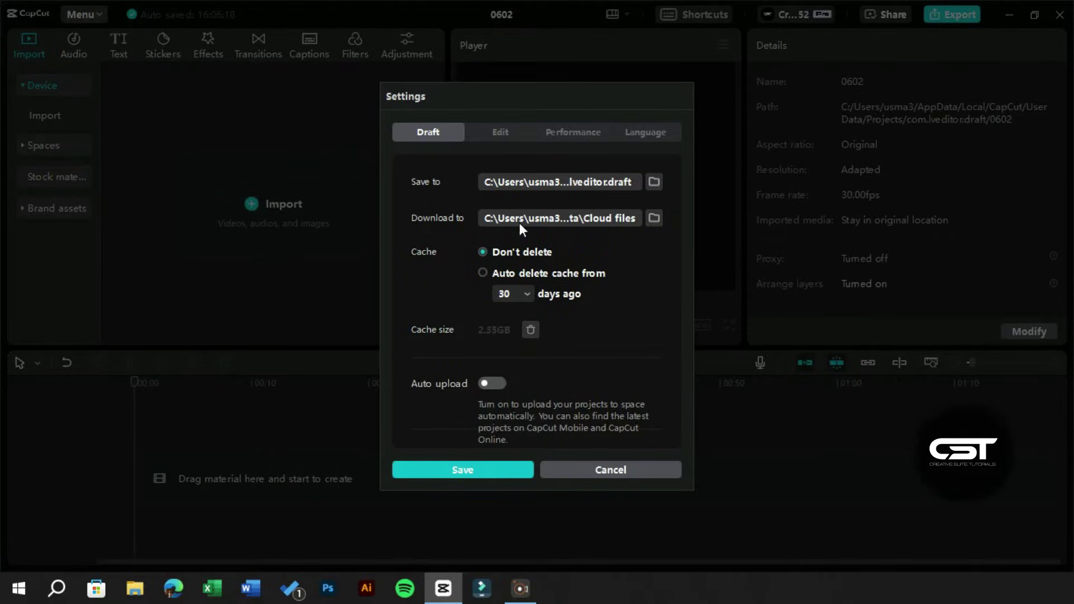
pyautogui.click(562, 133)
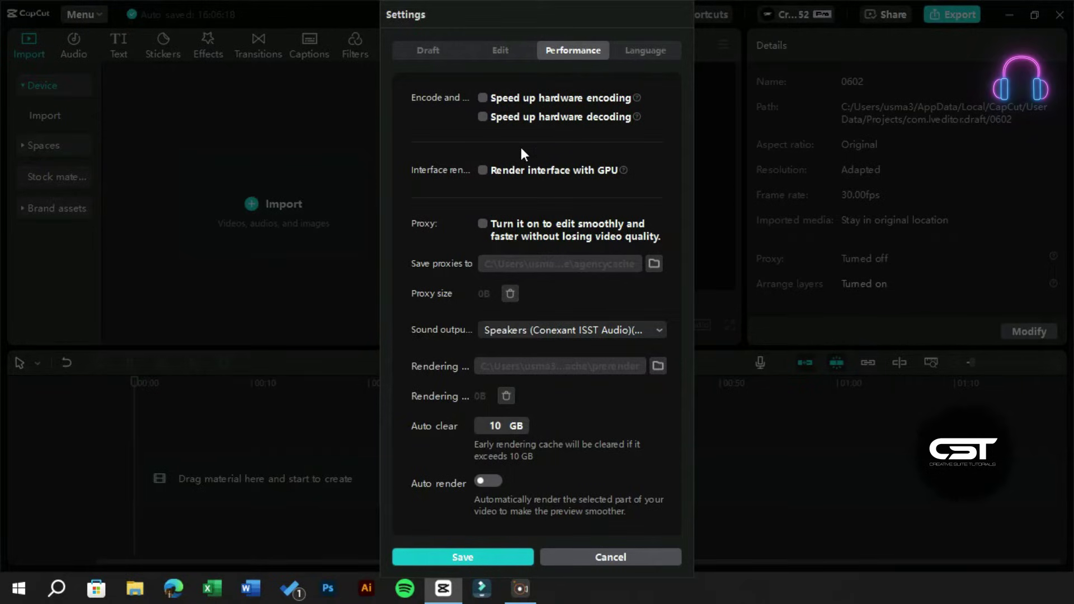
pyautogui.click(483, 98)
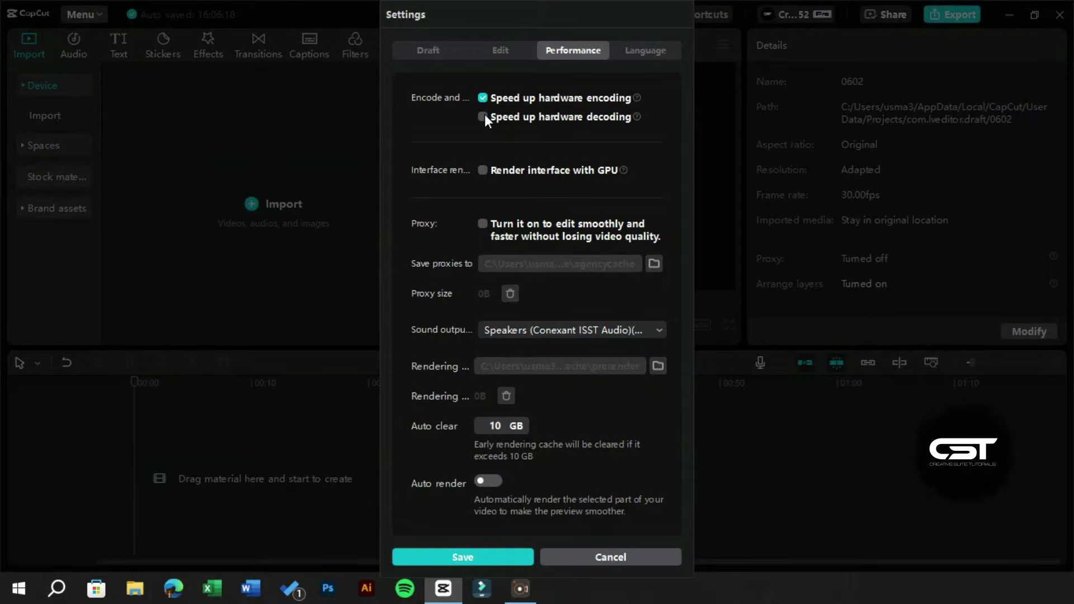
pyautogui.click(484, 116)
pyautogui.click(484, 170)
pyautogui.click(451, 558)
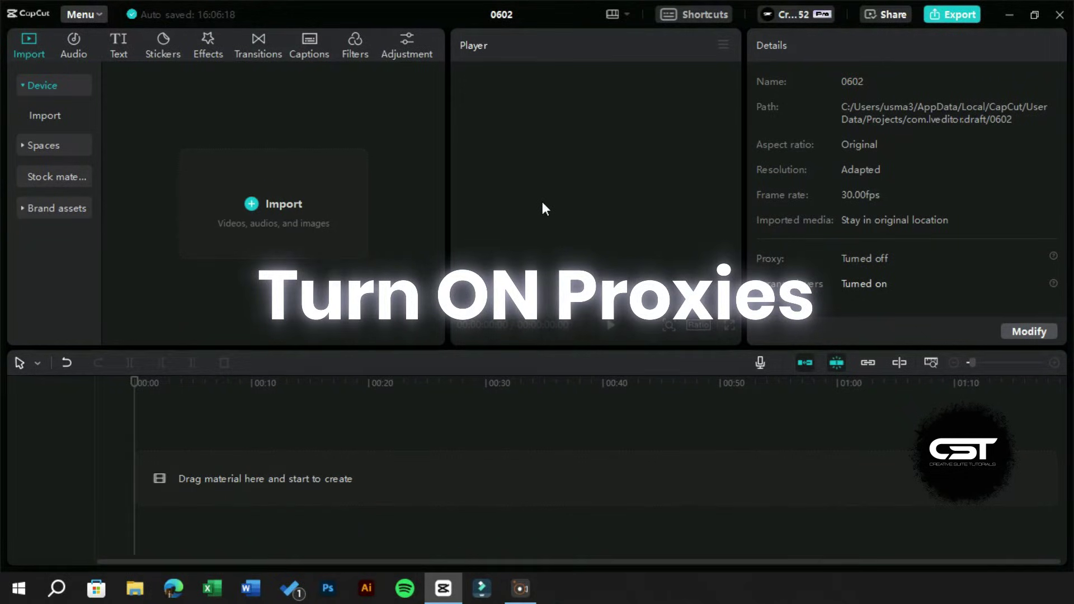
# Step: Check the Proxy option in Settings > Performance and save
pyautogui.click(66, 19)
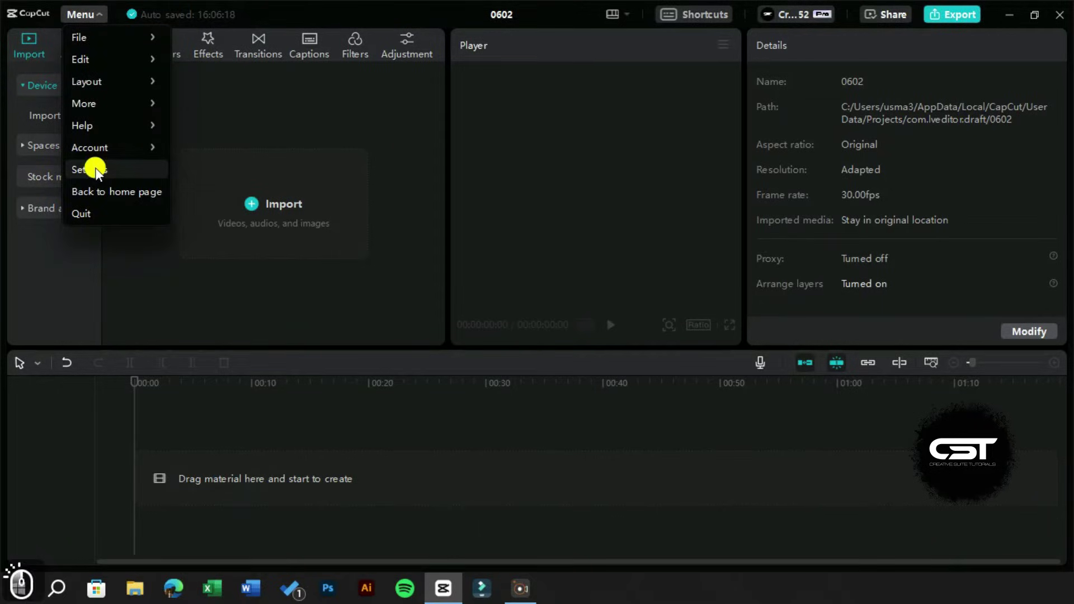
pyautogui.click(110, 168)
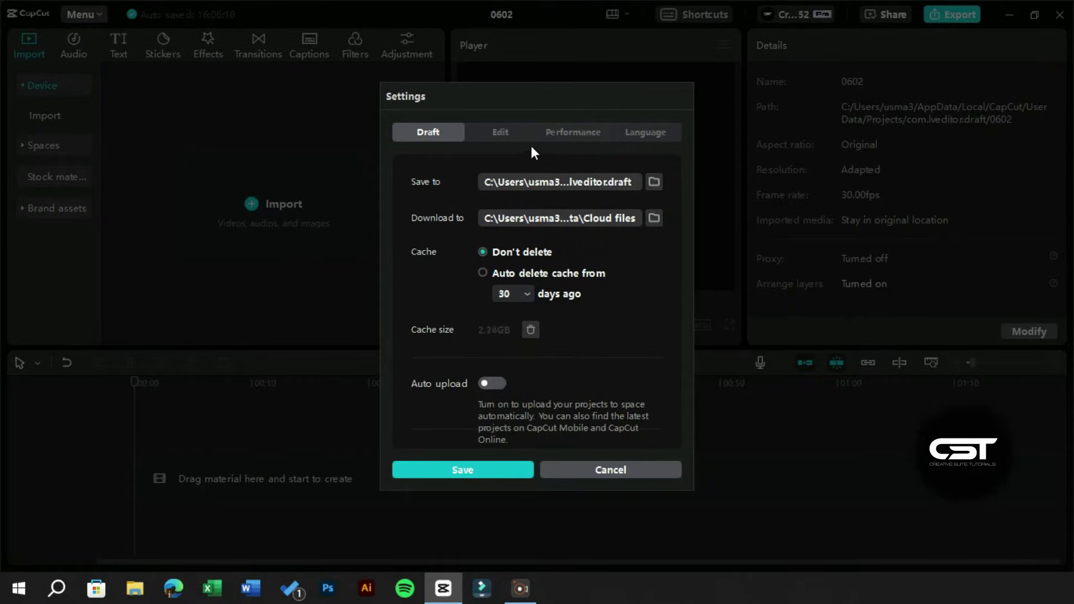
pyautogui.click(564, 128)
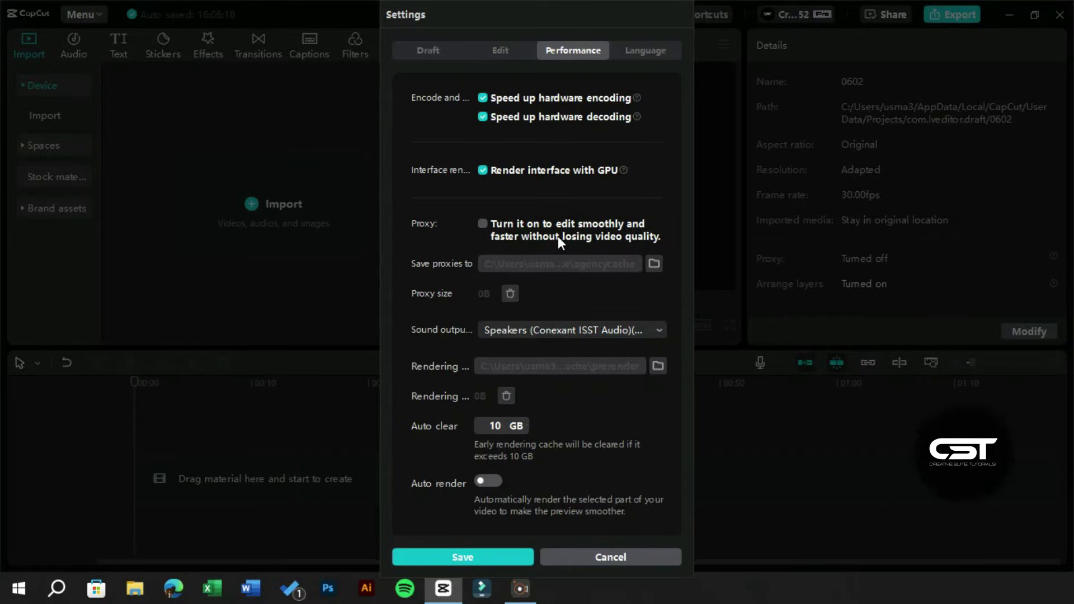
pyautogui.click(482, 221)
pyautogui.click(456, 556)
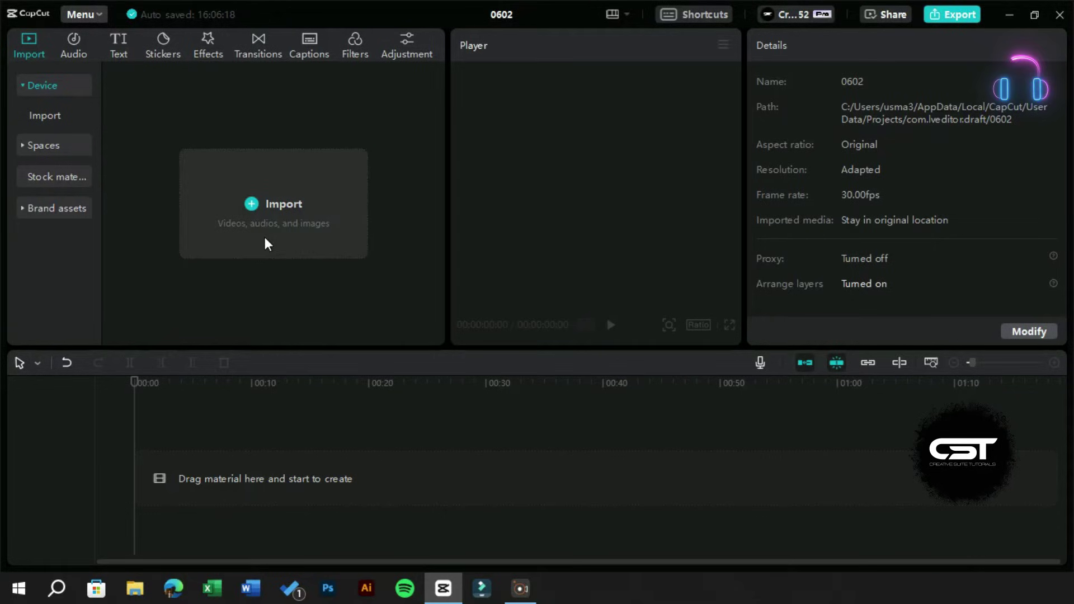
# Step: Import 3273637-hd_1920_1080_30fps.mp4 and place it on the timeline
pyautogui.click(276, 227)
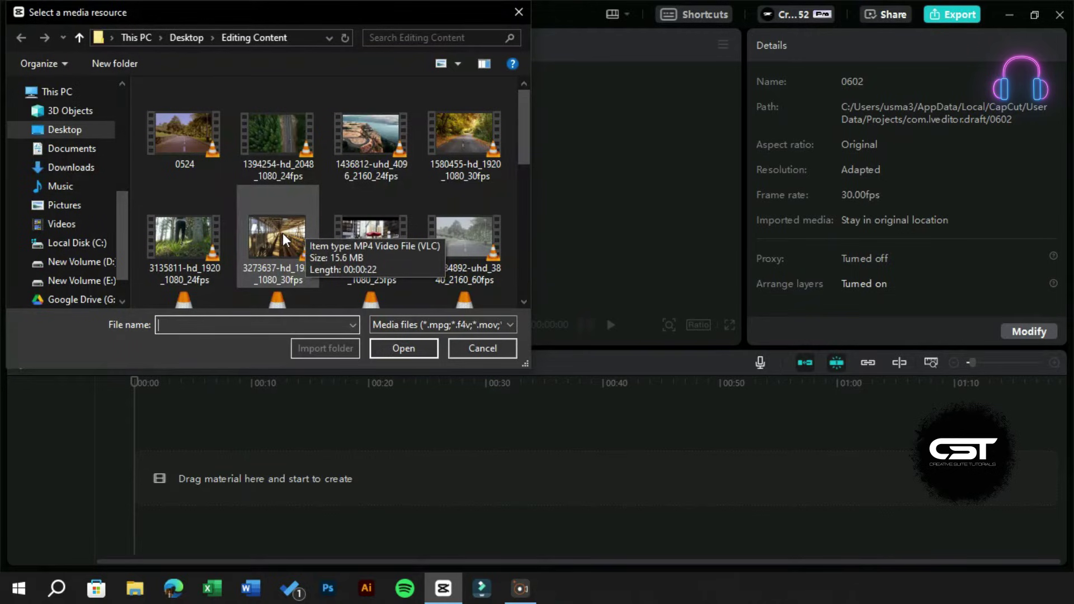
pyautogui.doubleClick(284, 240)
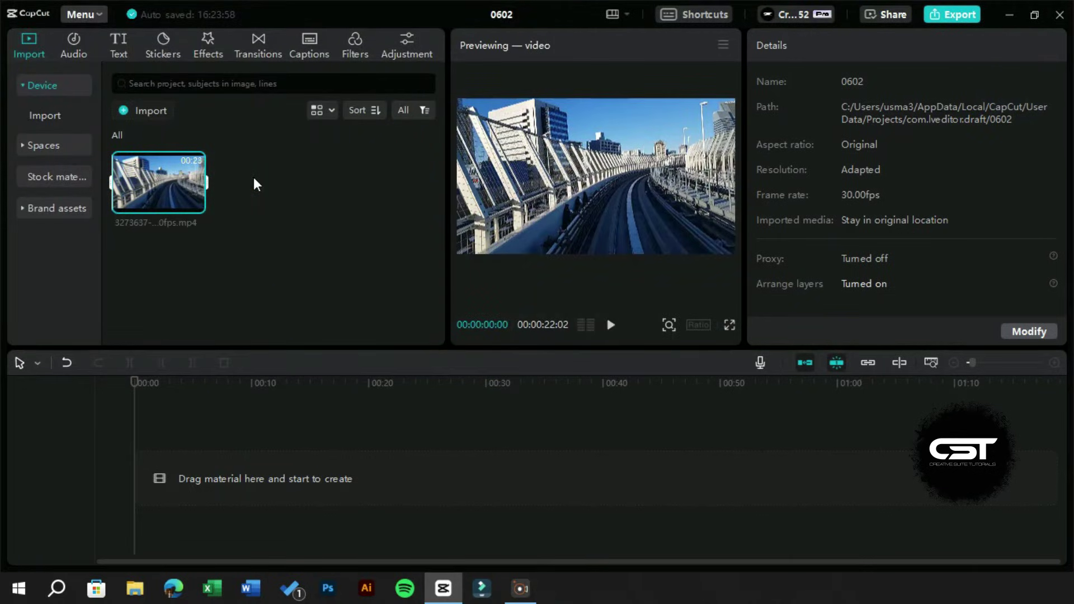
pyautogui.moveTo(162, 201); pyautogui.dragTo(153, 475)
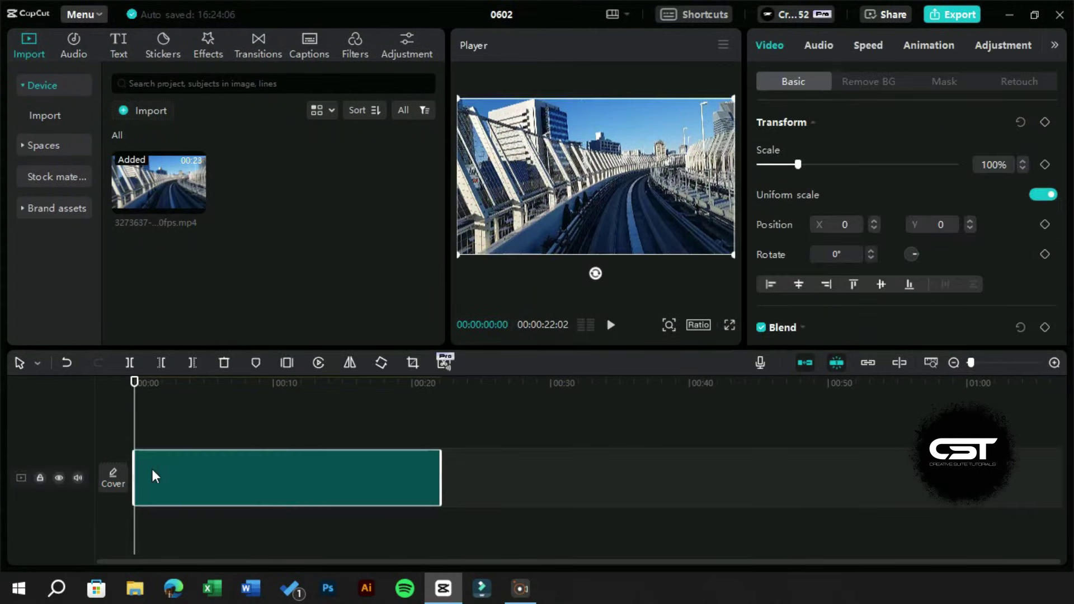
# Step: Set the player preview quality to Best performance and return the playhead to the start
pyautogui.click(723, 46)
pyautogui.moveTo(710, 102)
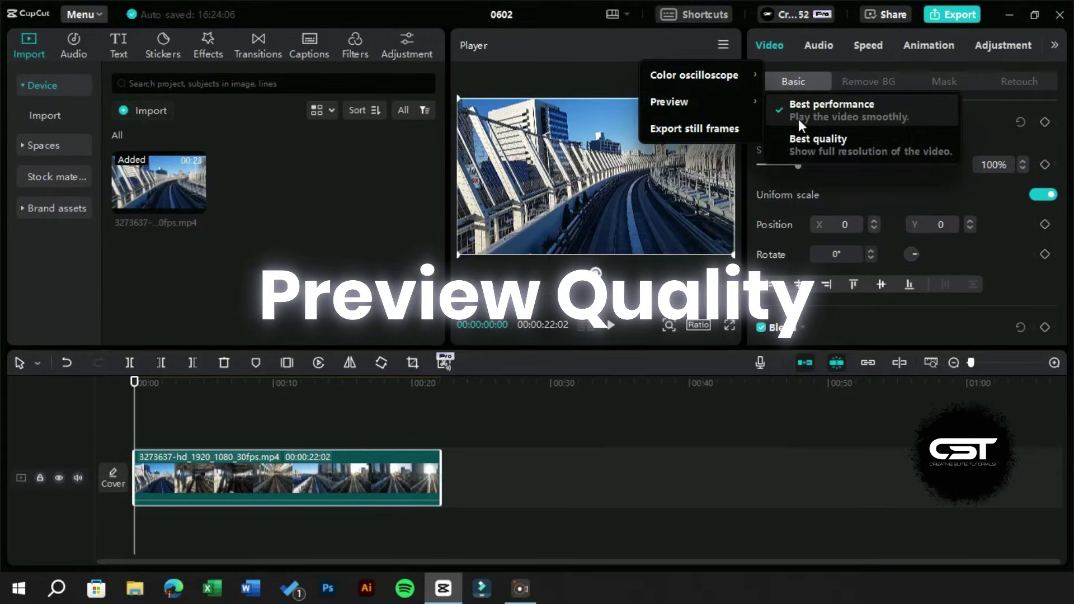
pyautogui.click(829, 111)
pyautogui.click(192, 412)
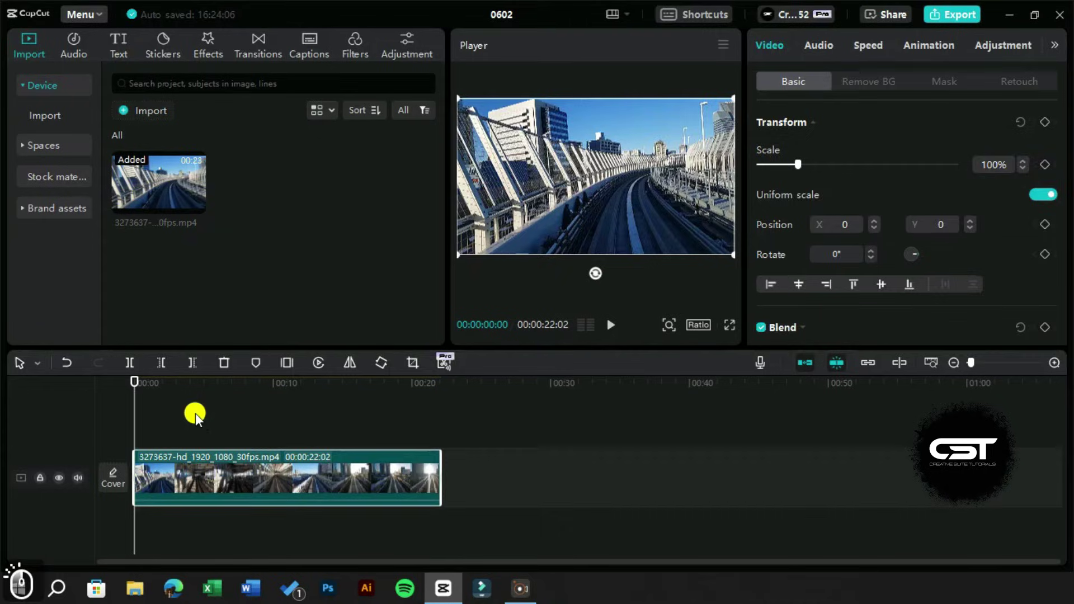
pyautogui.click(137, 384)
pyautogui.press('space')
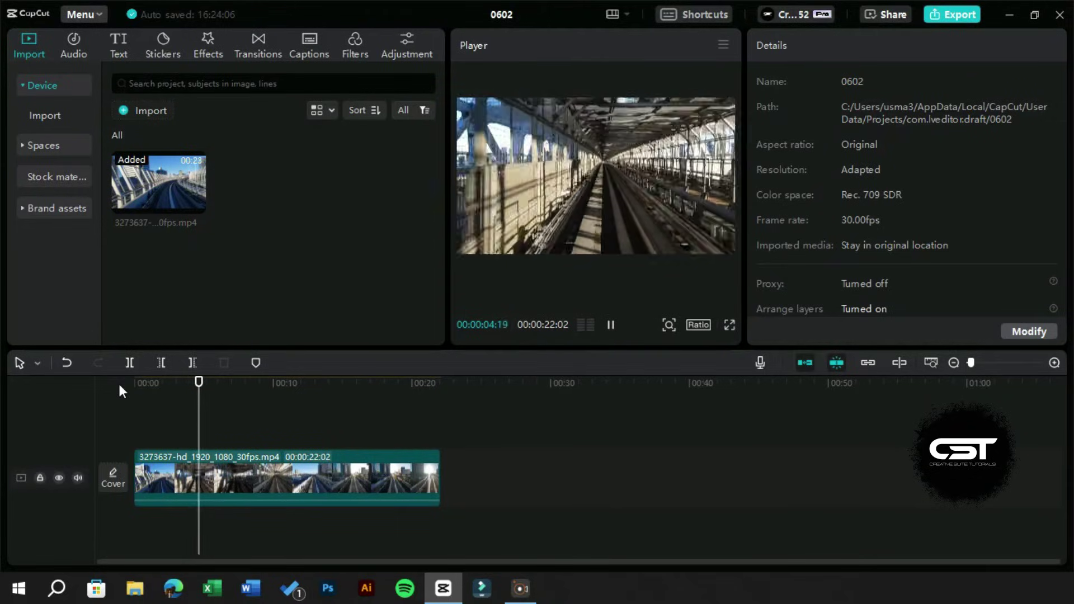
pyautogui.press('space')
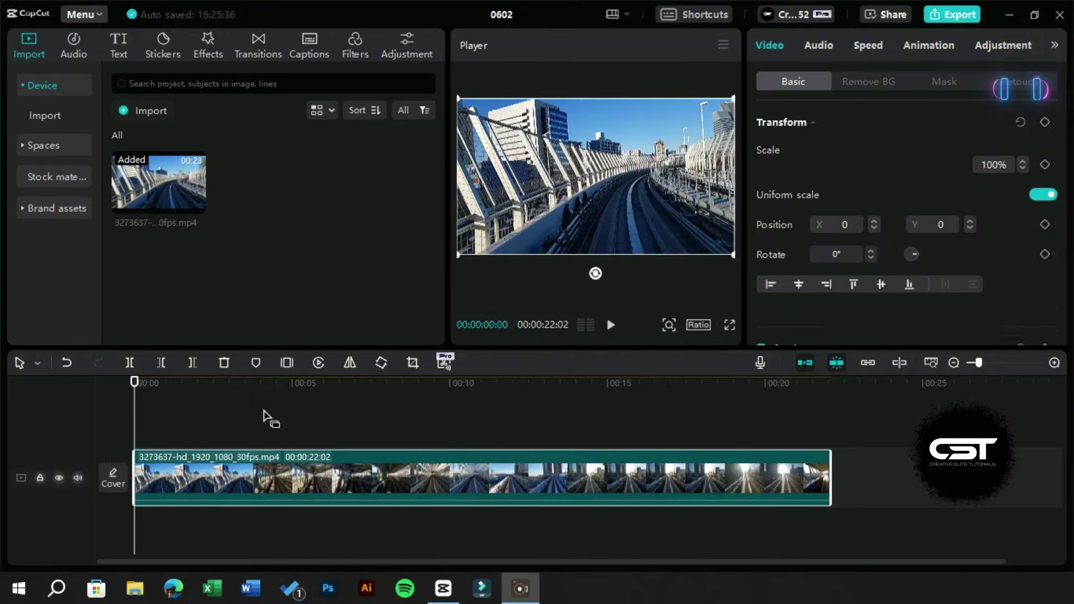
pyautogui.click(149, 409)
pyautogui.click(136, 381)
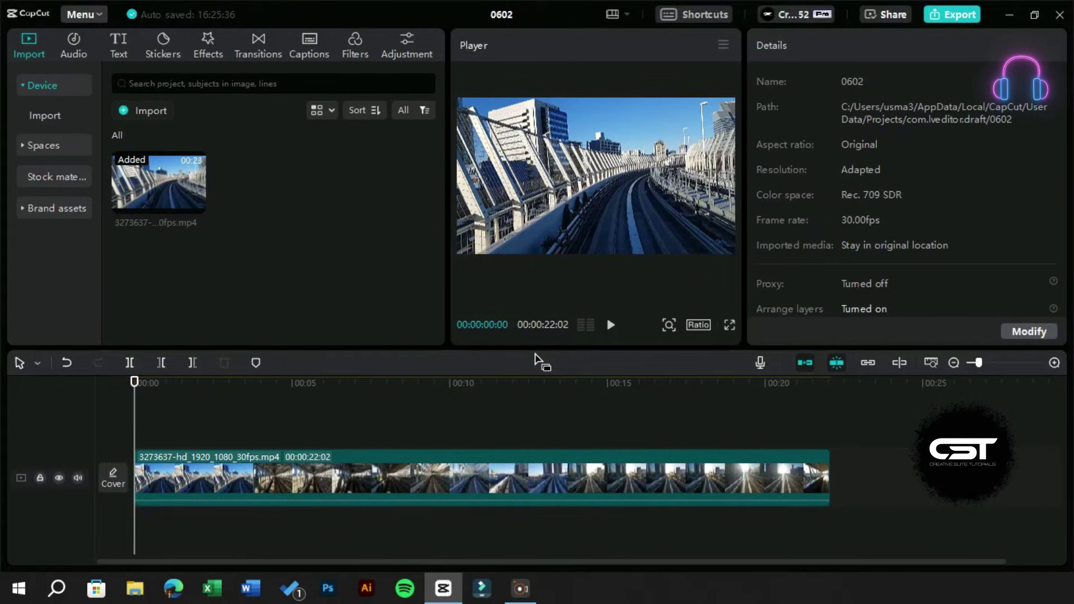
# Step: Import the 4K aerial clip 1436812 and turn on its proxy
pyautogui.click(140, 109)
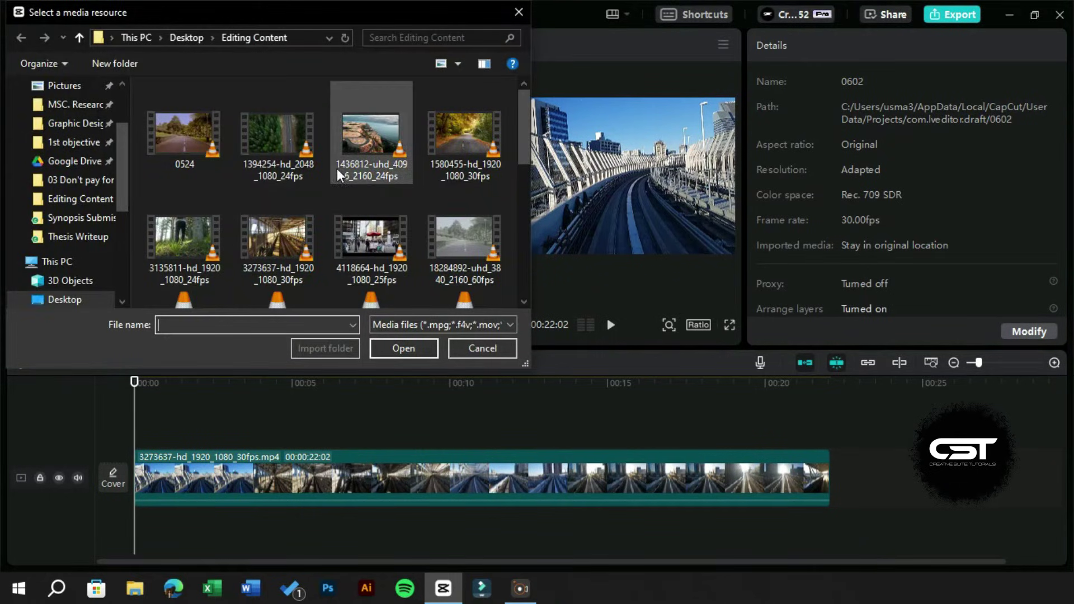
pyautogui.doubleClick(385, 154)
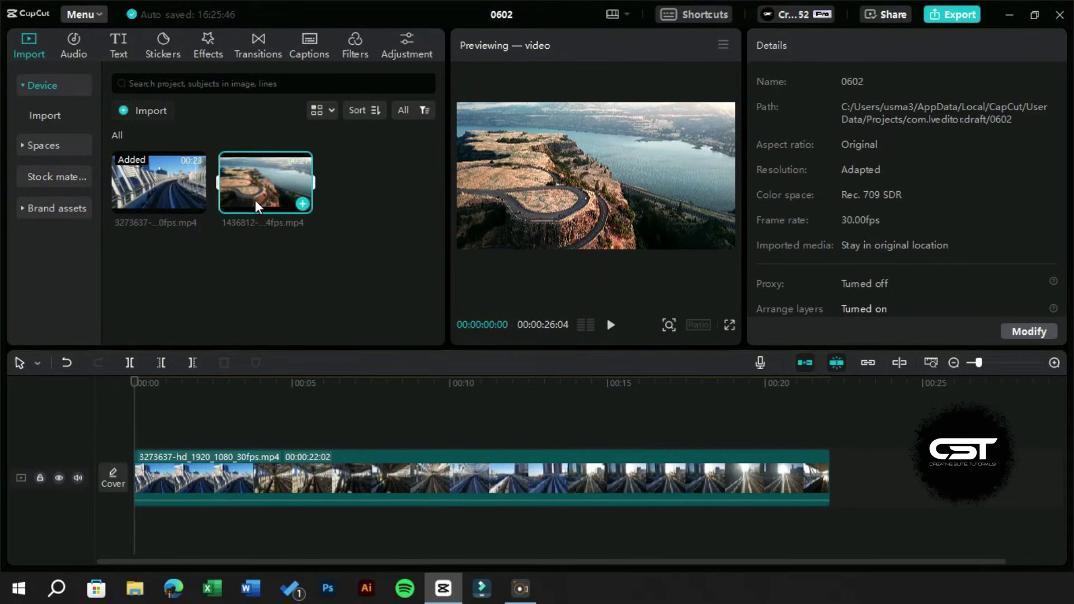
pyautogui.moveTo(259, 202)
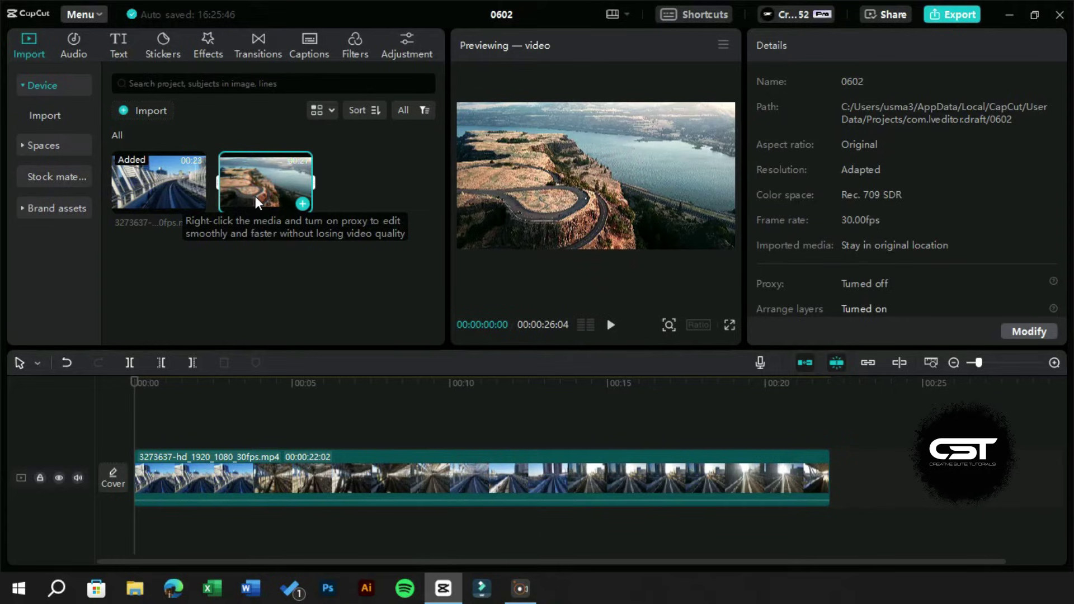
pyautogui.rightClick(258, 202)
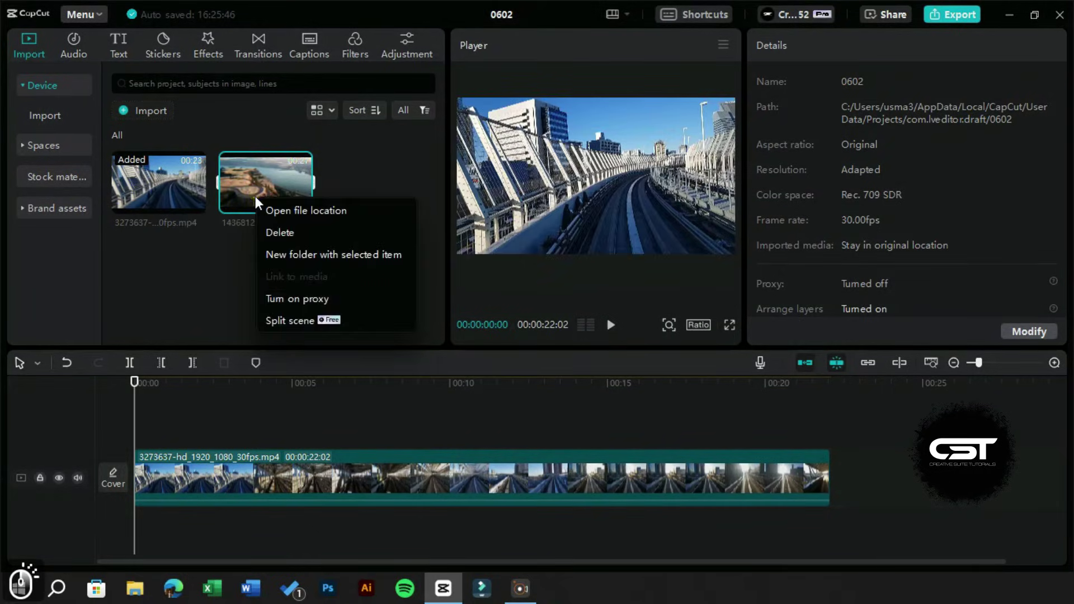
pyautogui.click(297, 302)
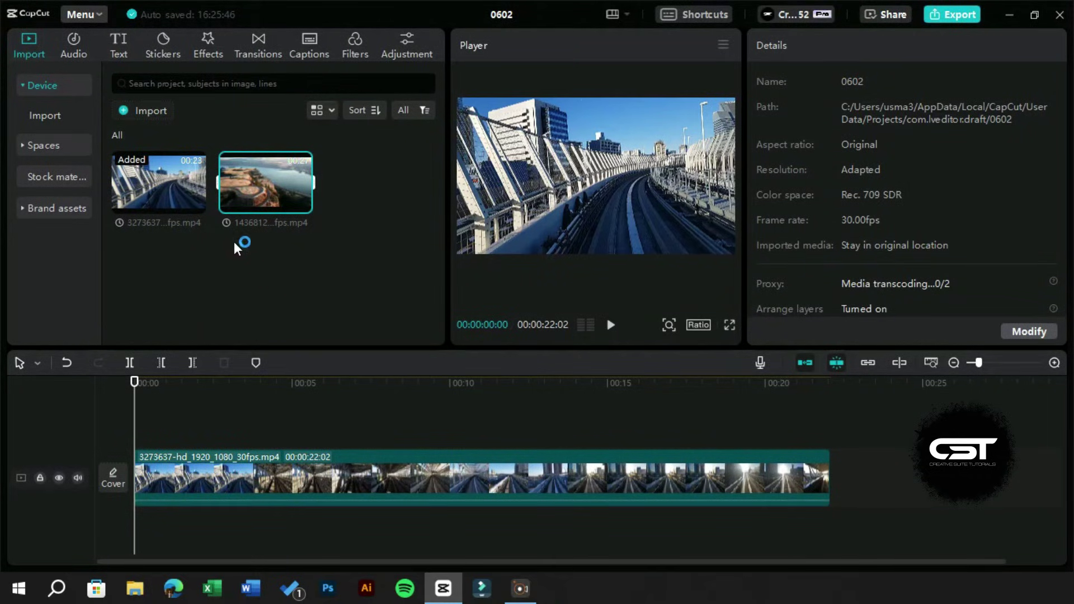
pyautogui.moveTo(226, 227)
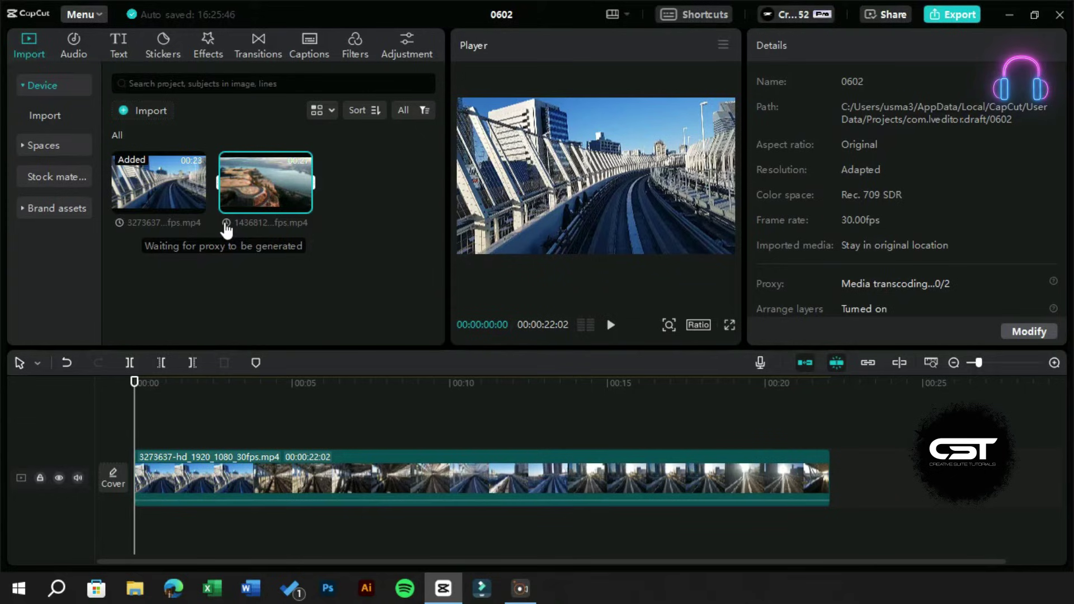
pyautogui.moveTo(120, 226)
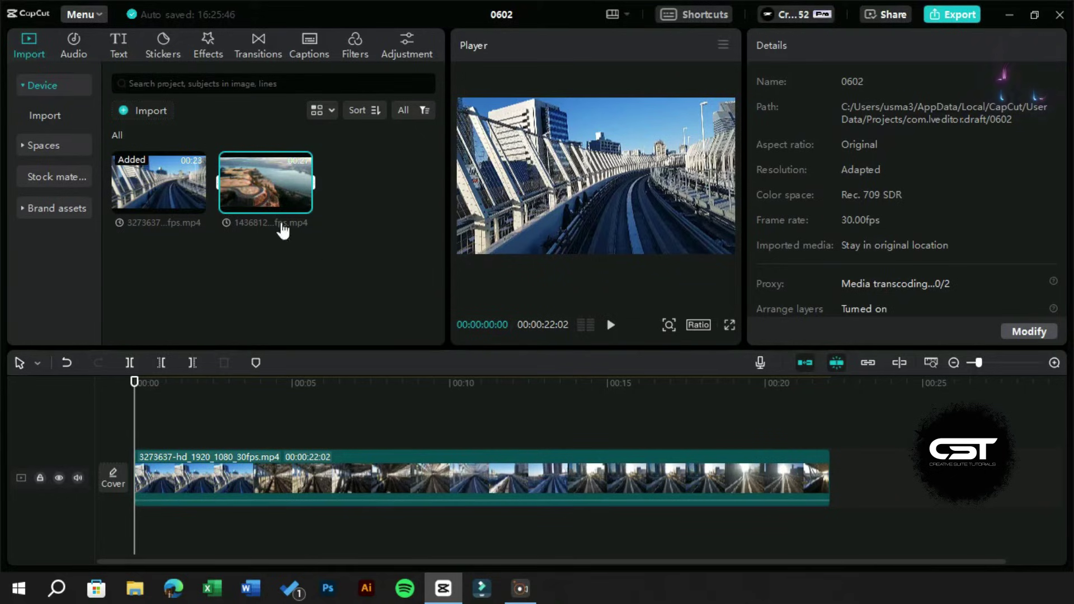
# Step: Add the aerial clip to the timeline and replace the railway clip with its proxied media
pyautogui.moveTo(283, 223); pyautogui.dragTo(822, 419)
pyautogui.click(871, 418)
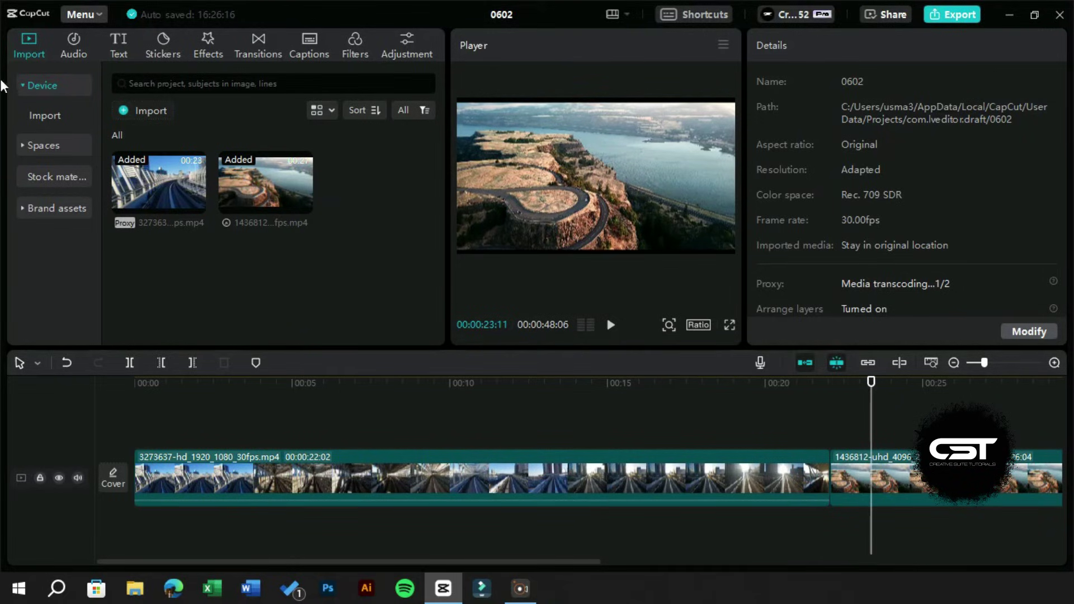
pyautogui.click(316, 473)
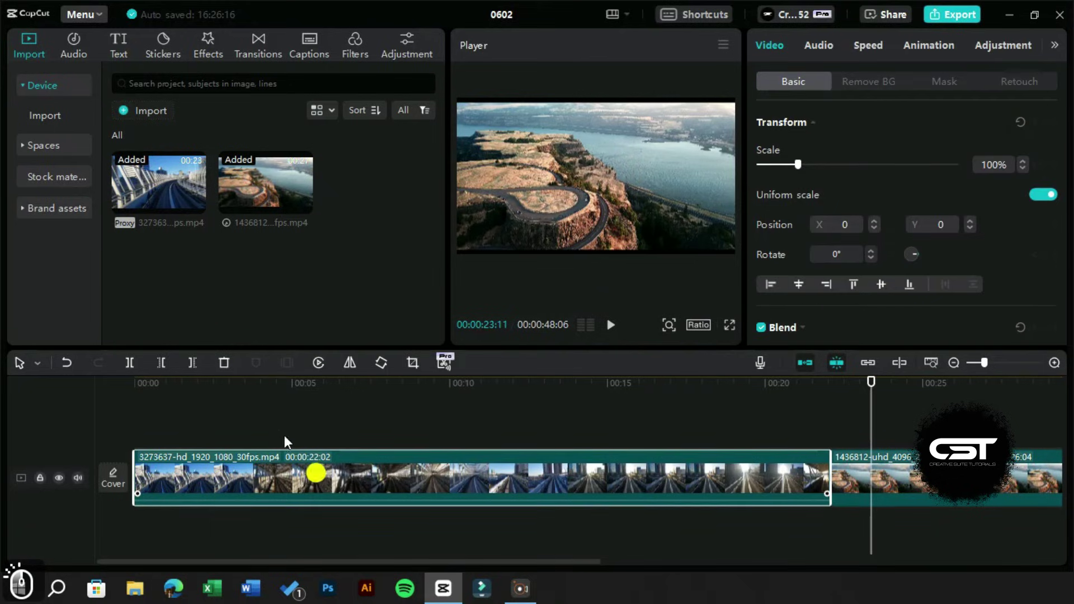
pyautogui.click(222, 363)
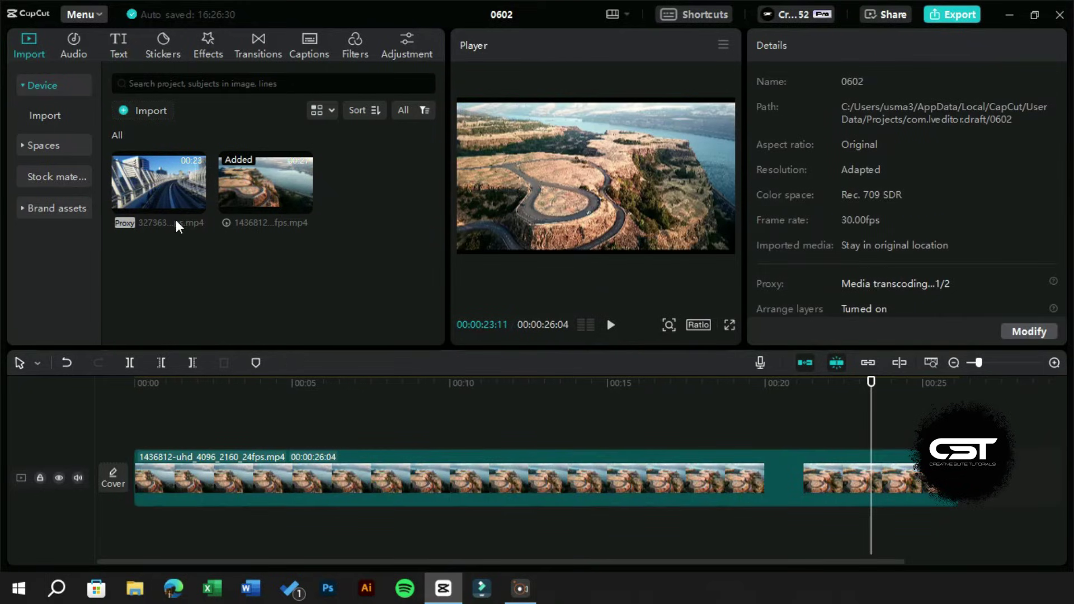
pyautogui.moveTo(171, 181); pyautogui.dragTo(125, 495)
# Step: Test full-screen playback of the railway clip from about ten seconds
pyautogui.click(470, 421)
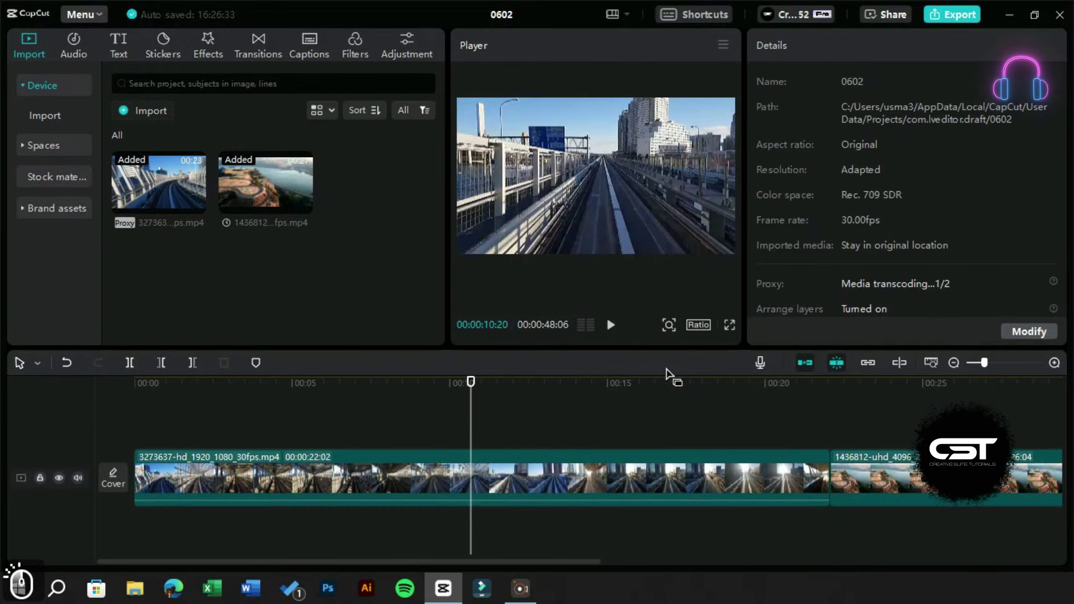
pyautogui.click(729, 325)
pyautogui.press('space')
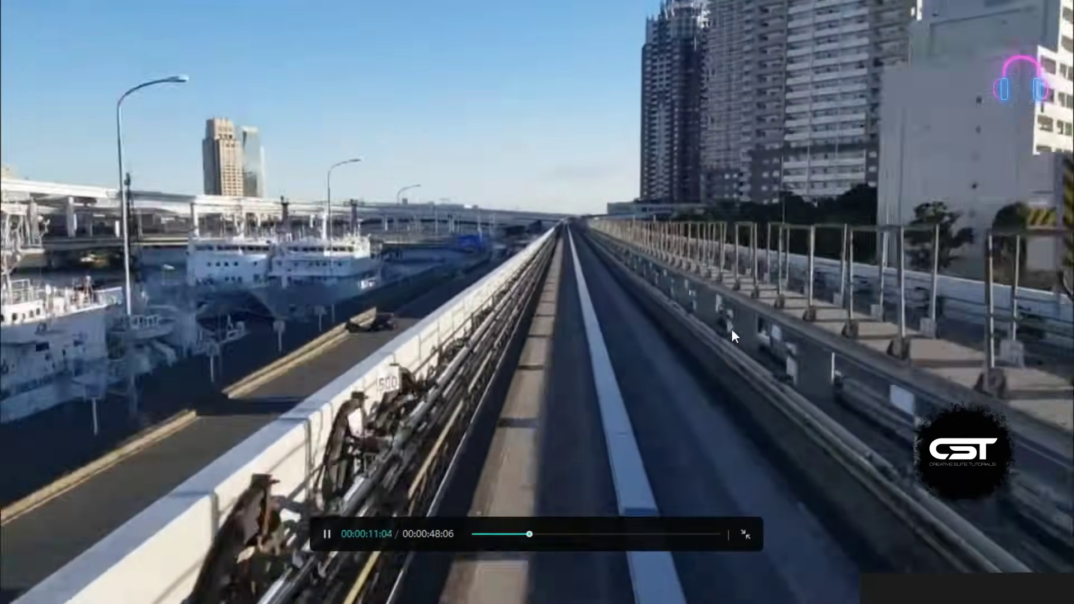
pyautogui.press('space')
pyautogui.press('Escape')
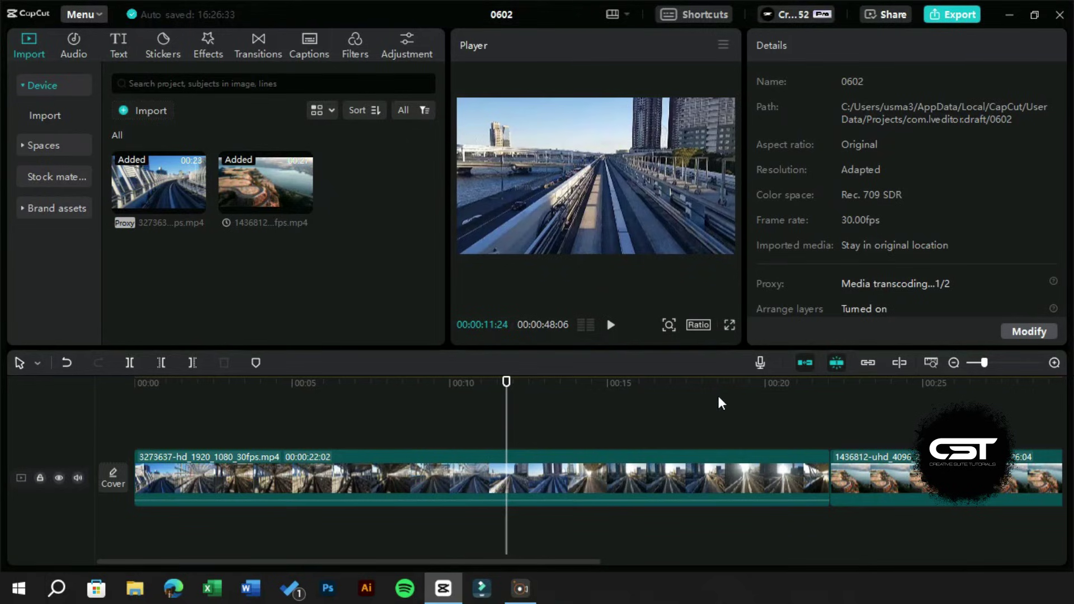
# Step: Test full-screen playback of the aerial clip, then return the playhead to about eleven seconds
pyautogui.click(862, 382)
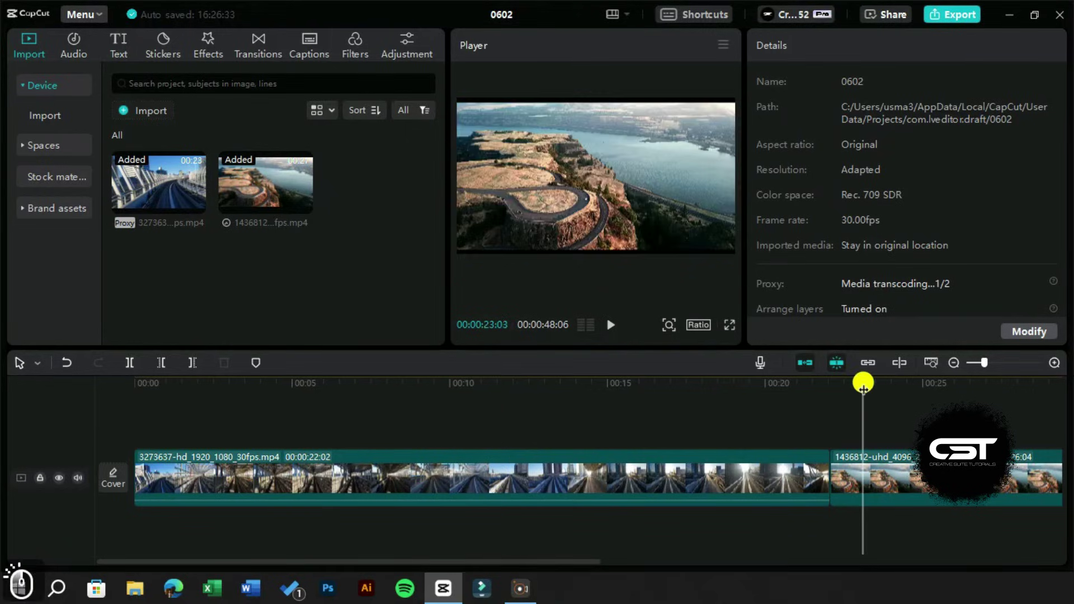
pyautogui.click(729, 325)
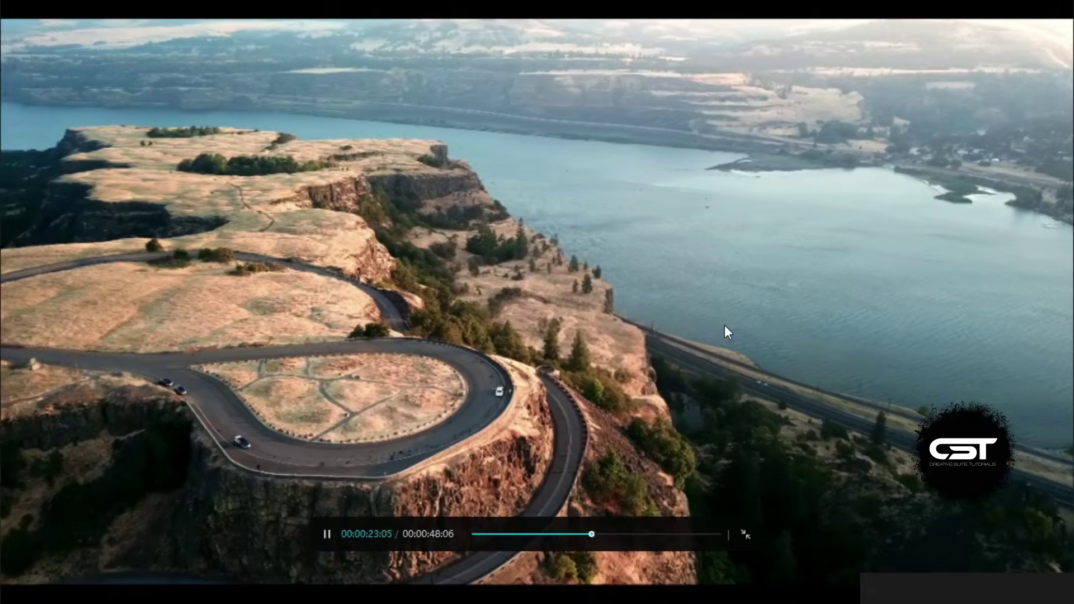
pyautogui.press('space')
pyautogui.press('Escape')
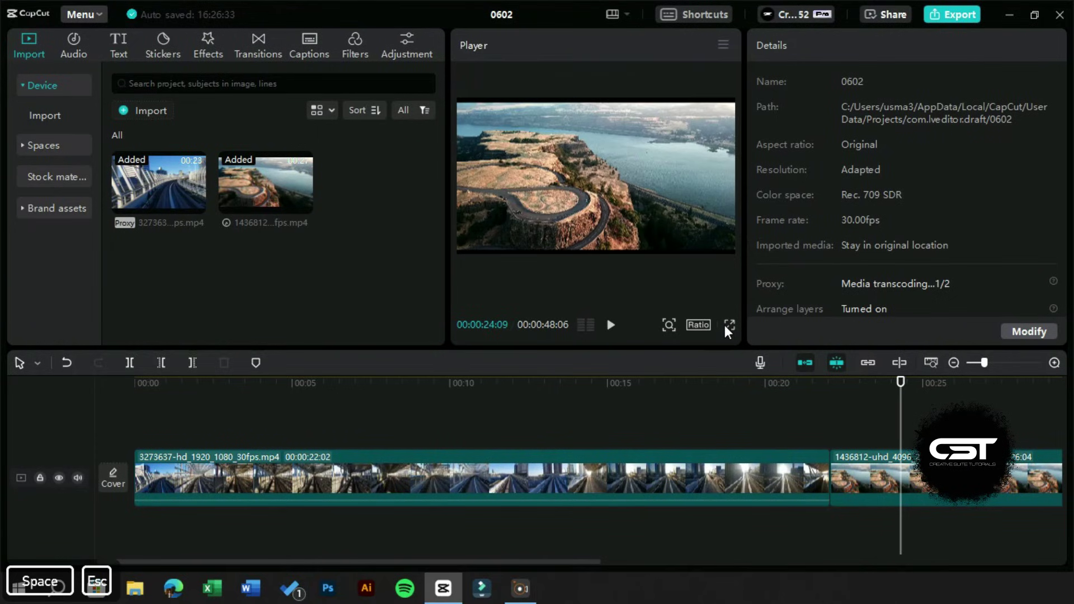
pyautogui.press('space')
pyautogui.click(485, 396)
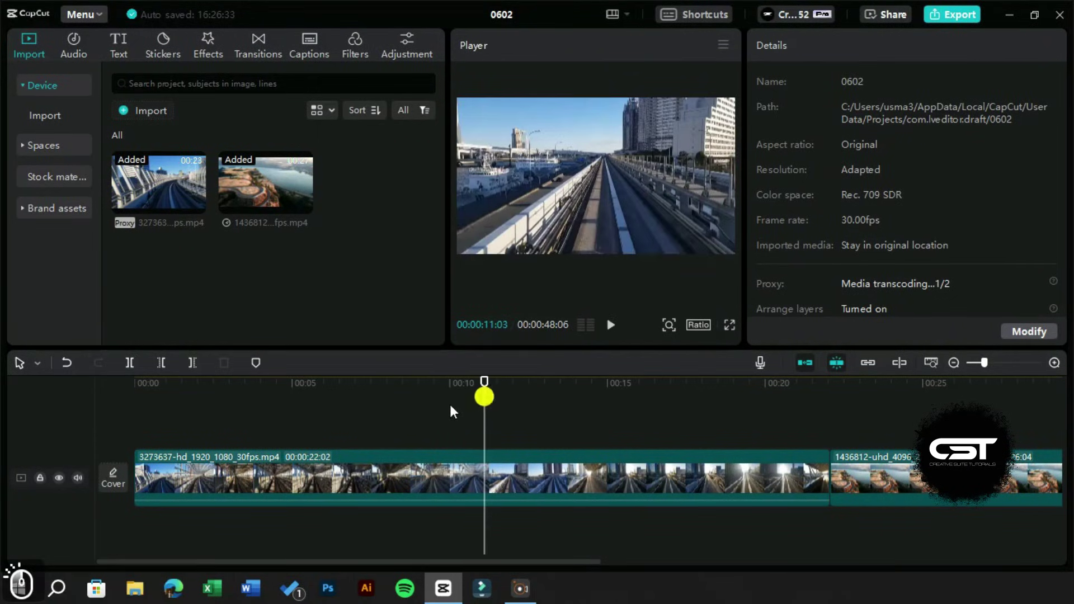